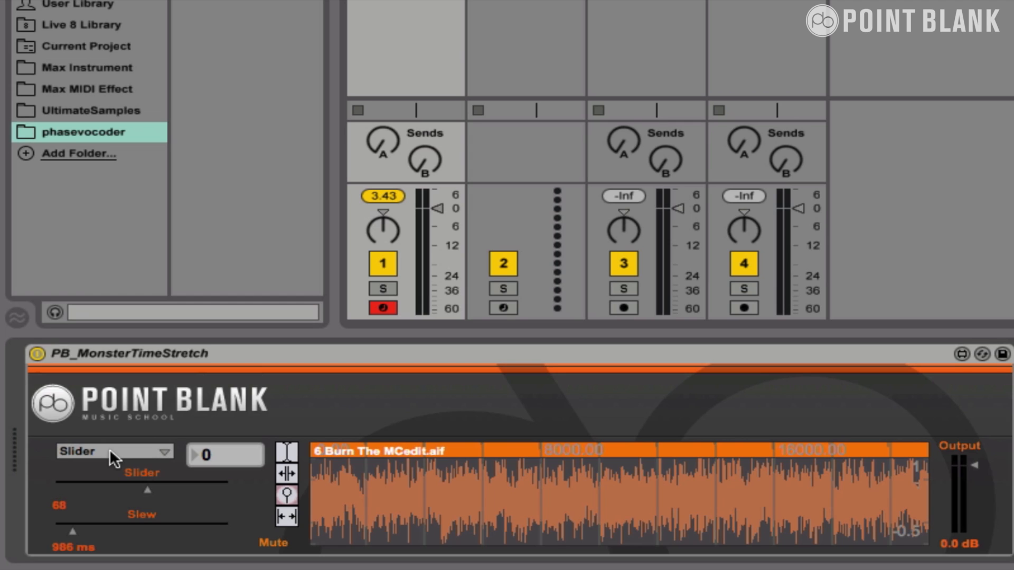
# Cycle the PB_MonsterTimeStretch device through Playback Mode, Timeline Sync and MIDI Trigger, and reopen its list of modes
pyautogui.click(109, 449)
pyautogui.click(132, 490)
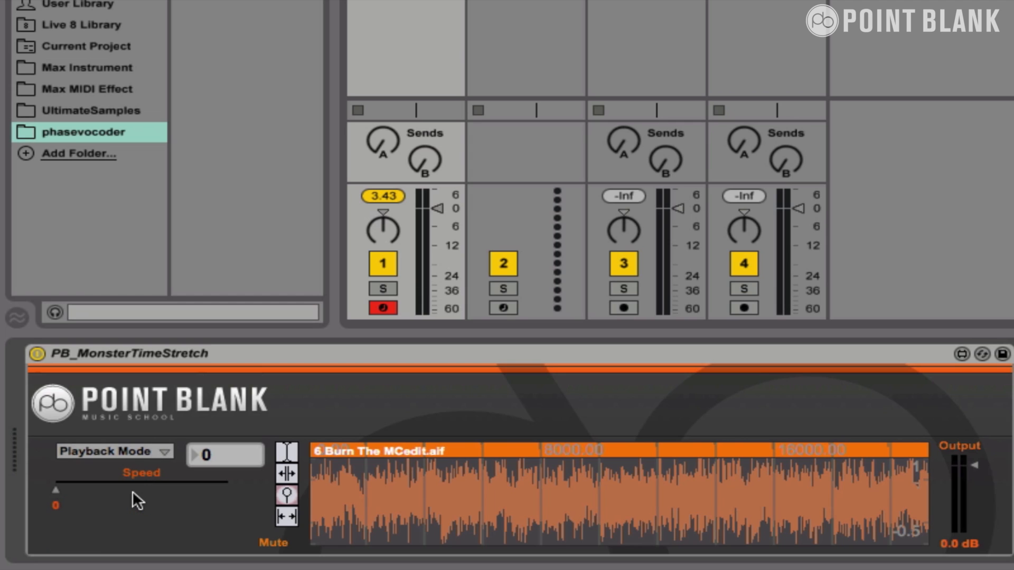
pyautogui.click(134, 451)
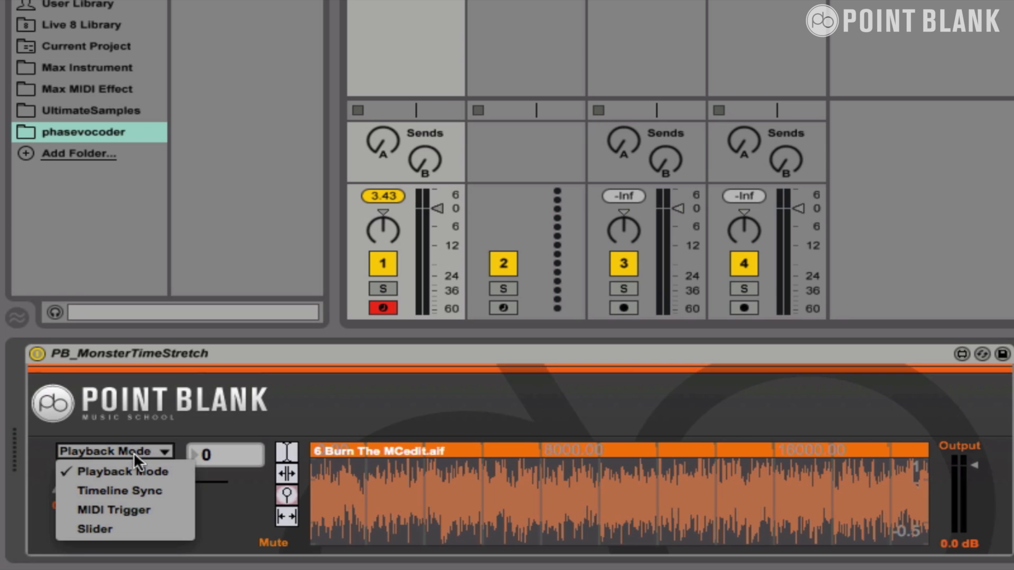
pyautogui.click(148, 491)
pyautogui.click(141, 446)
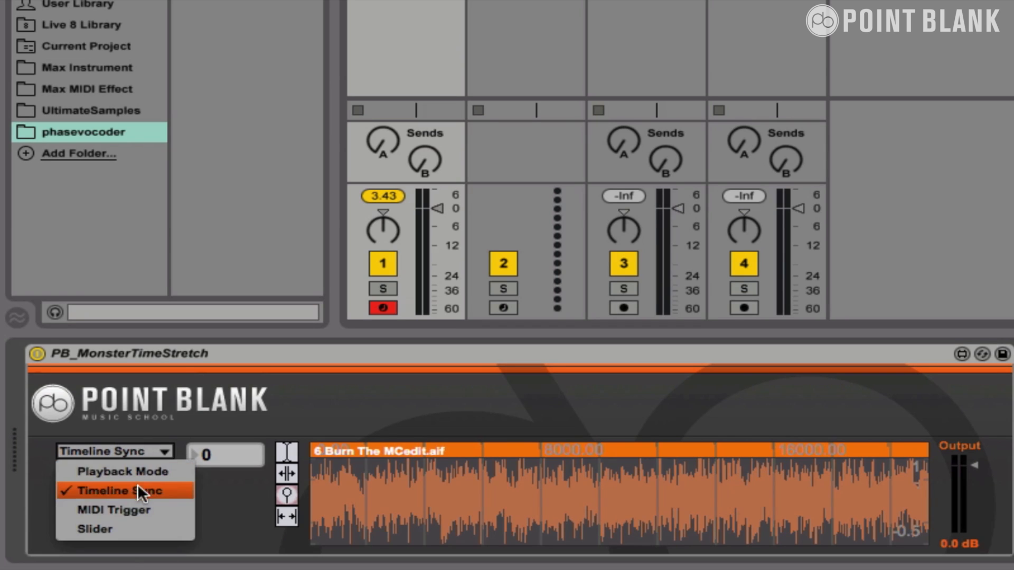
pyautogui.click(138, 509)
pyautogui.click(135, 452)
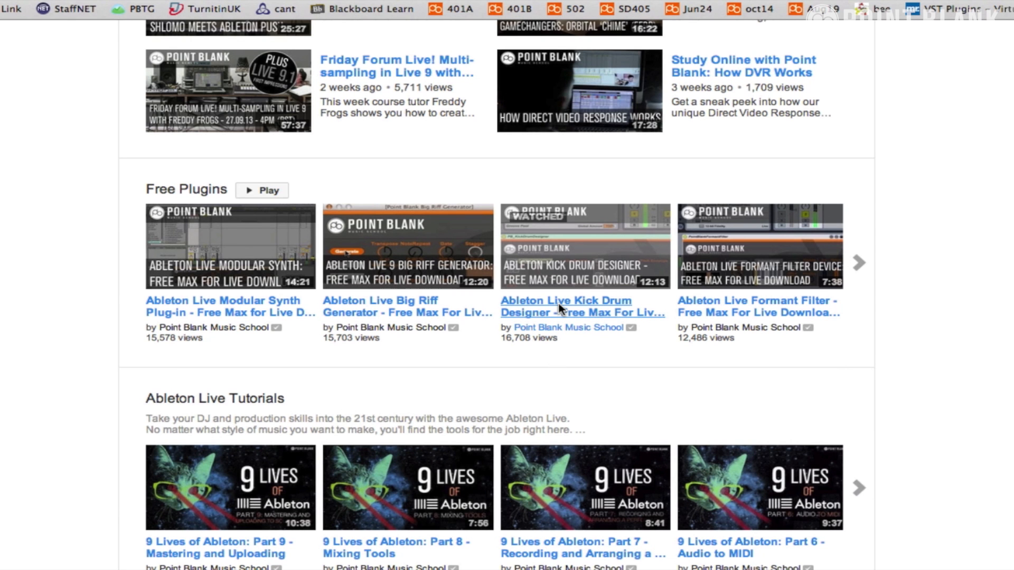
pyautogui.click(559, 305)
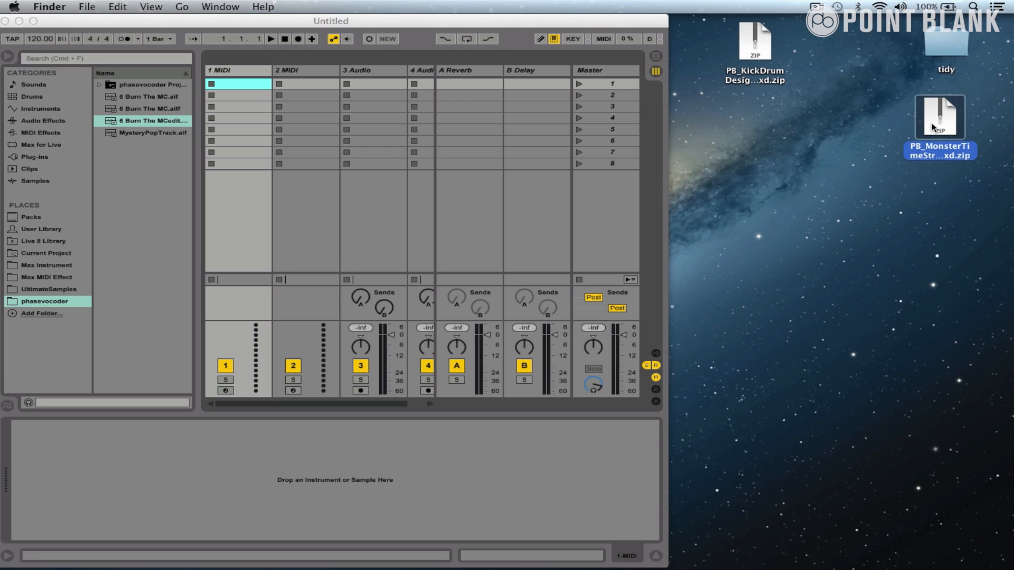
# Load the PB_MonsterTimeStretch device from its desktop zip onto the first MIDI track and load 6 Burn The MCedit.aif into it
pyautogui.doubleClick(933, 126)
pyautogui.moveTo(948, 132); pyautogui.dragTo(251, 162)
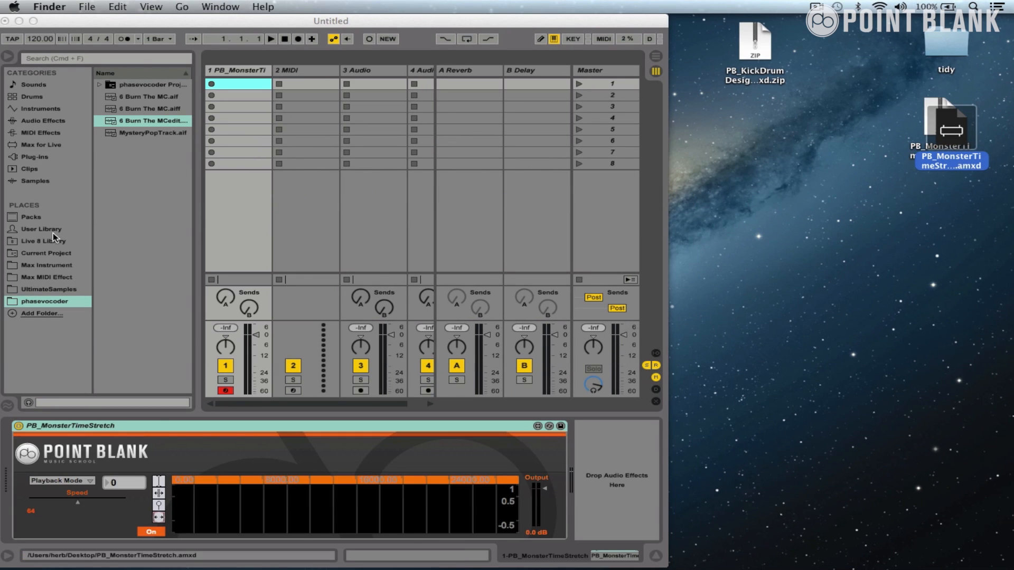
pyautogui.click(122, 121)
pyautogui.moveTo(196, 405); pyautogui.dragTo(210, 452)
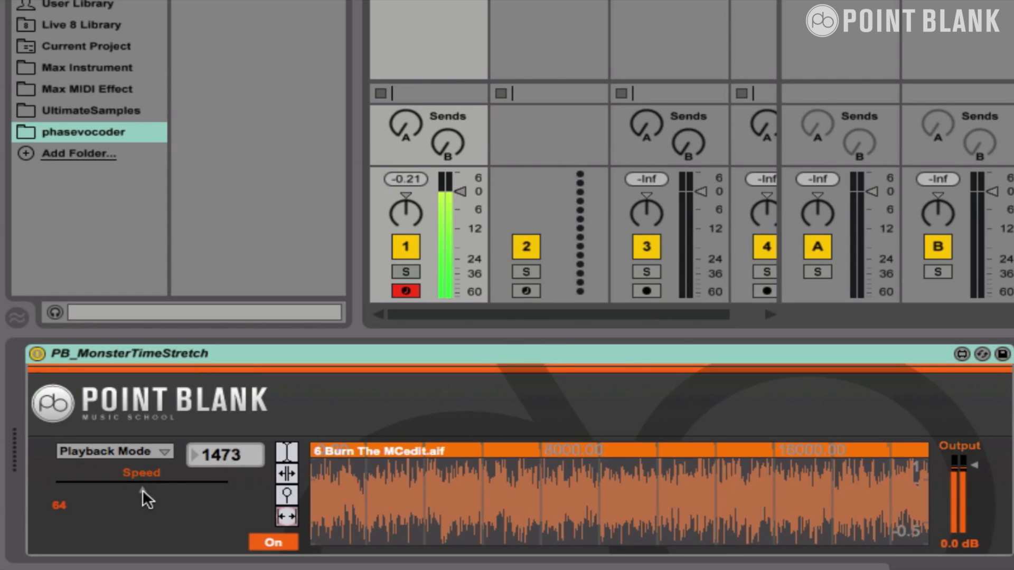
# Slow down the sample's playback by lowering the device's Speed to 5
pyautogui.click(143, 490)
pyautogui.moveTo(143, 490); pyautogui.dragTo(62, 483)
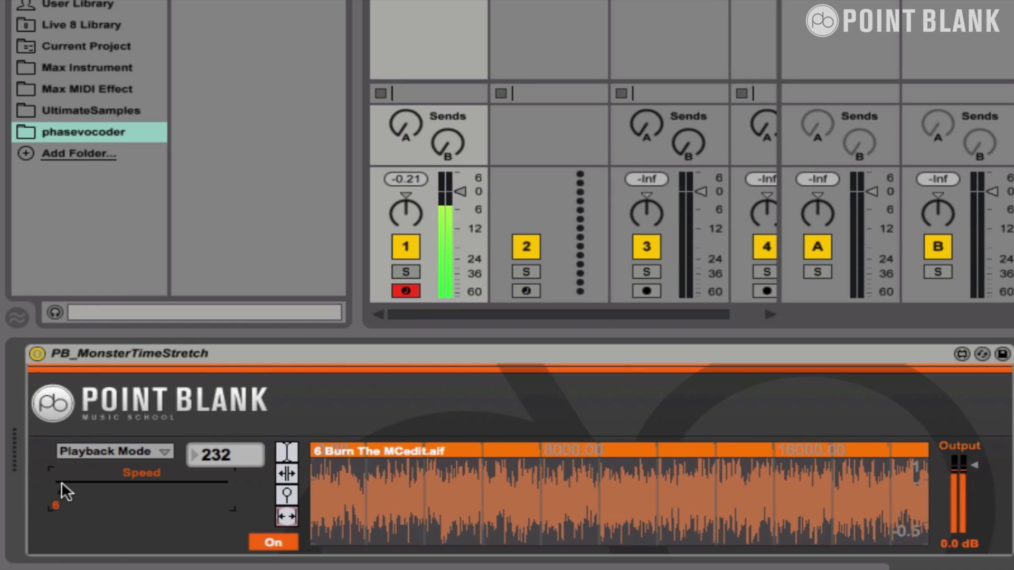
pyautogui.moveTo(63, 489); pyautogui.dragTo(60, 487)
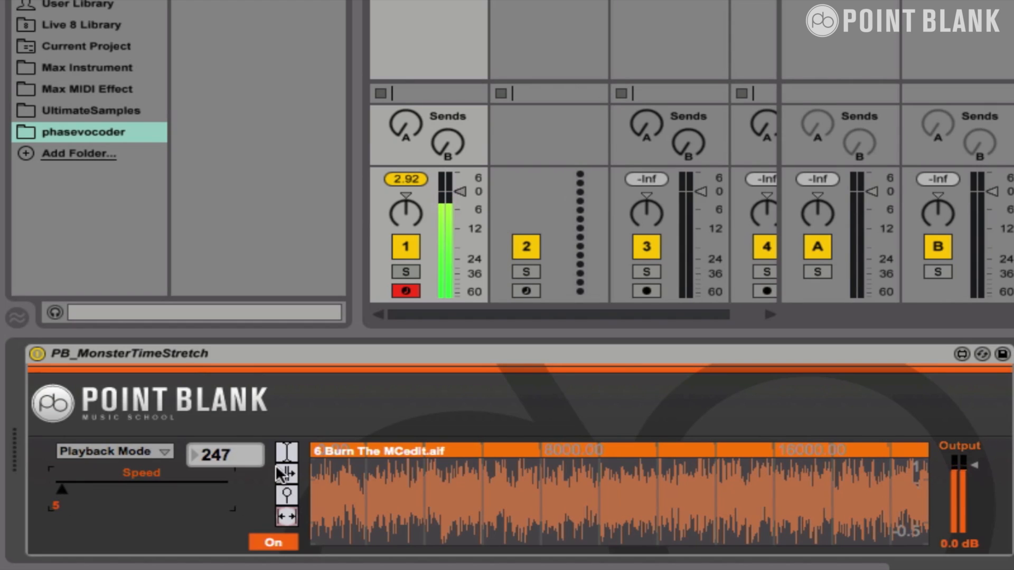
# Select a loop region of about 9000 to 11,800 ms in the waveform and set the Speed to 37
pyautogui.click(285, 450)
pyautogui.moveTo(570, 478); pyautogui.dragTo(649, 481)
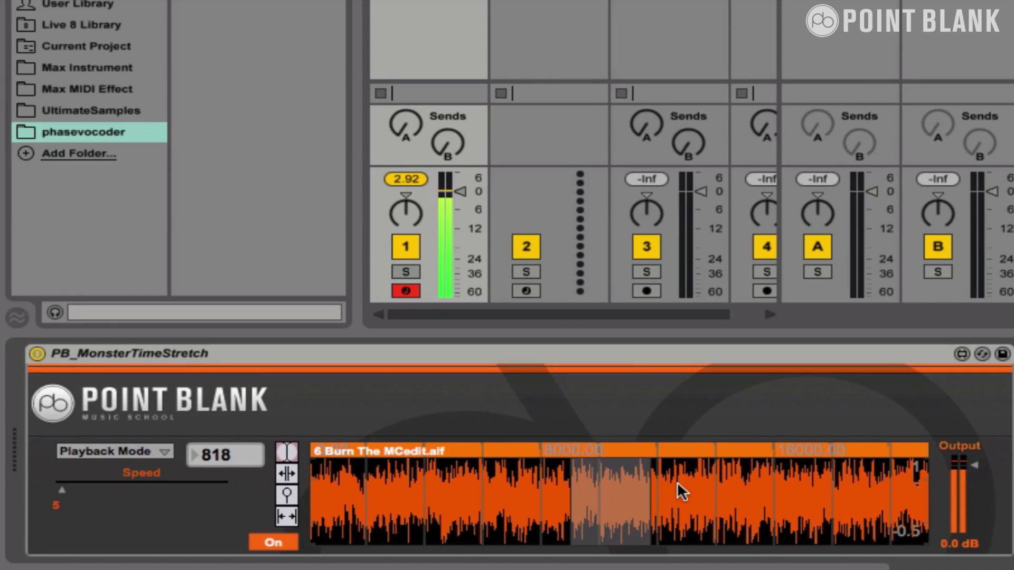
pyautogui.moveTo(103, 475); pyautogui.dragTo(103, 486)
# Move the loop region earlier in the waveform and adjust it to about 3400 to 3900 ms
pyautogui.click(284, 474)
pyautogui.moveTo(613, 505); pyautogui.dragTo(482, 308)
pyautogui.click(287, 493)
pyautogui.click(287, 472)
pyautogui.moveTo(498, 480); pyautogui.dragTo(467, 554)
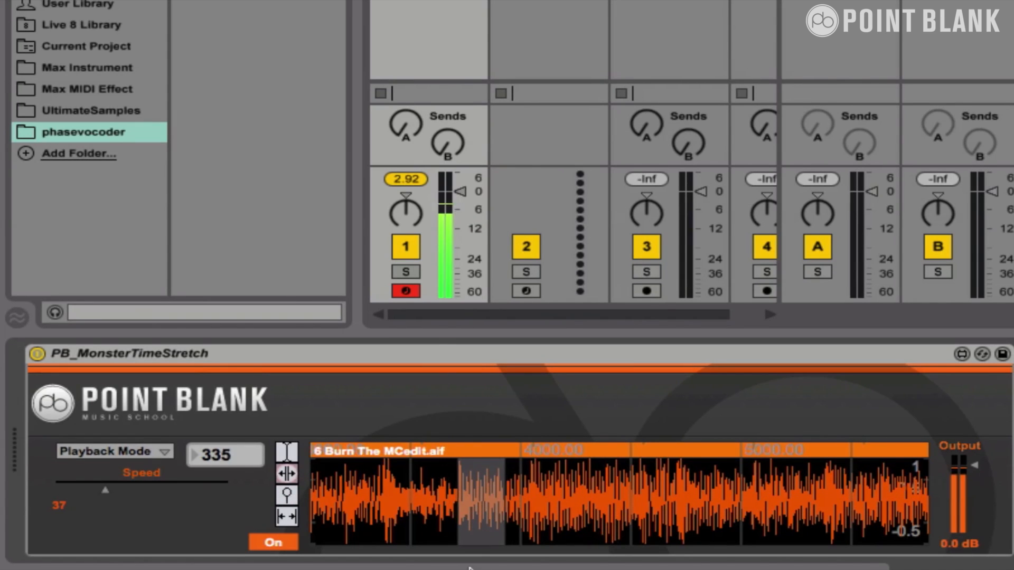
# Freeze the loop at Speed 0 while shifting its region back to about 3300 to 3700 ms, and mute the device's playback
pyautogui.moveTo(124, 484); pyautogui.dragTo(49, 489)
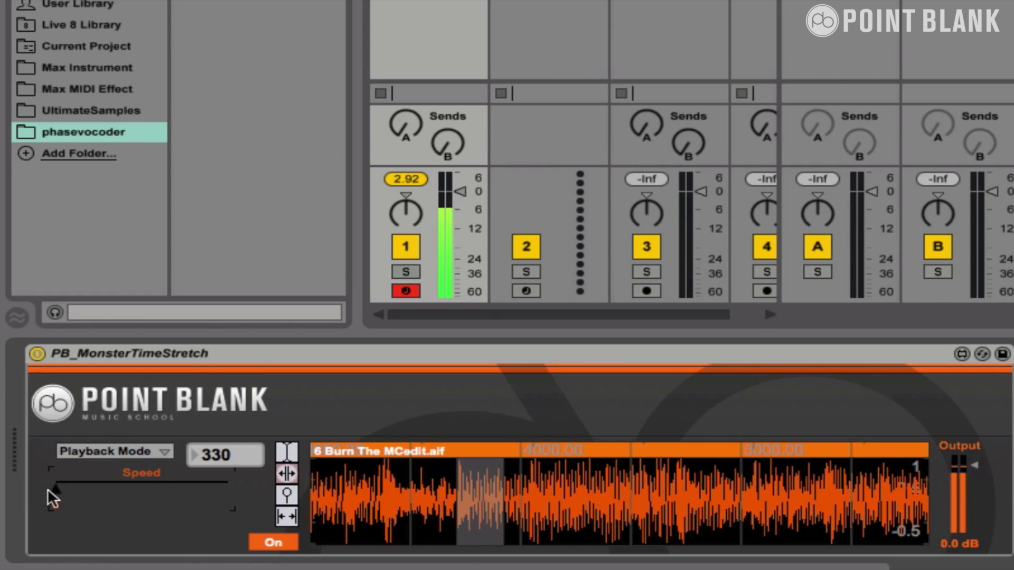
pyautogui.moveTo(477, 483); pyautogui.dragTo(434, 515)
pyautogui.click(273, 543)
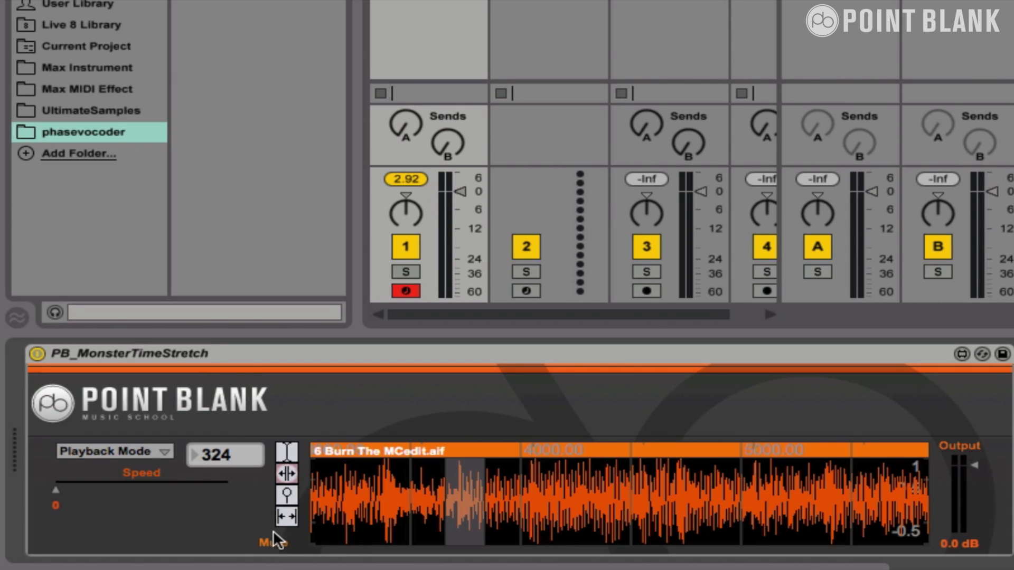
# Switch the time-stretch device to Timeline Sync and start the song's transport
pyautogui.click(108, 450)
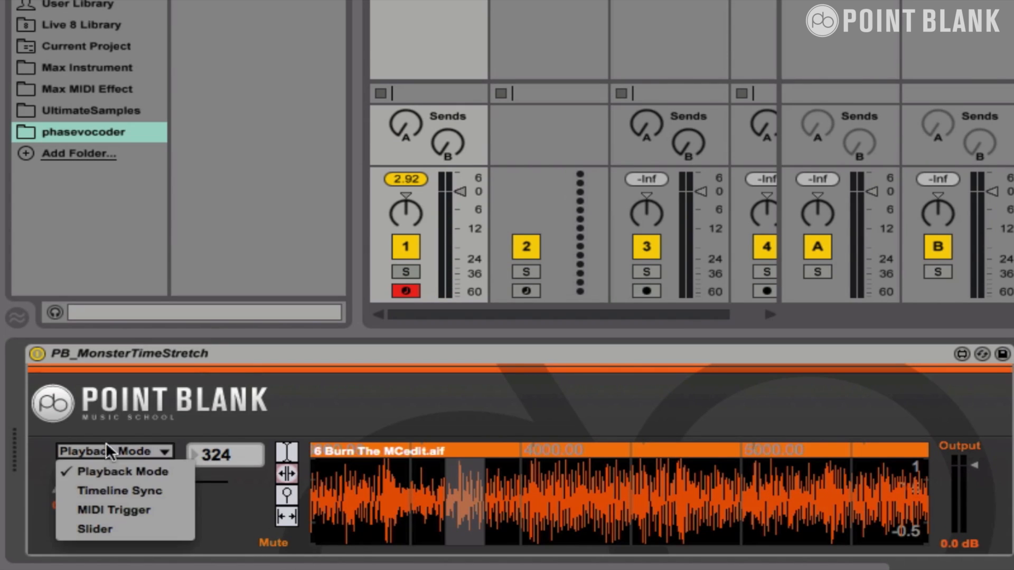
pyautogui.click(145, 490)
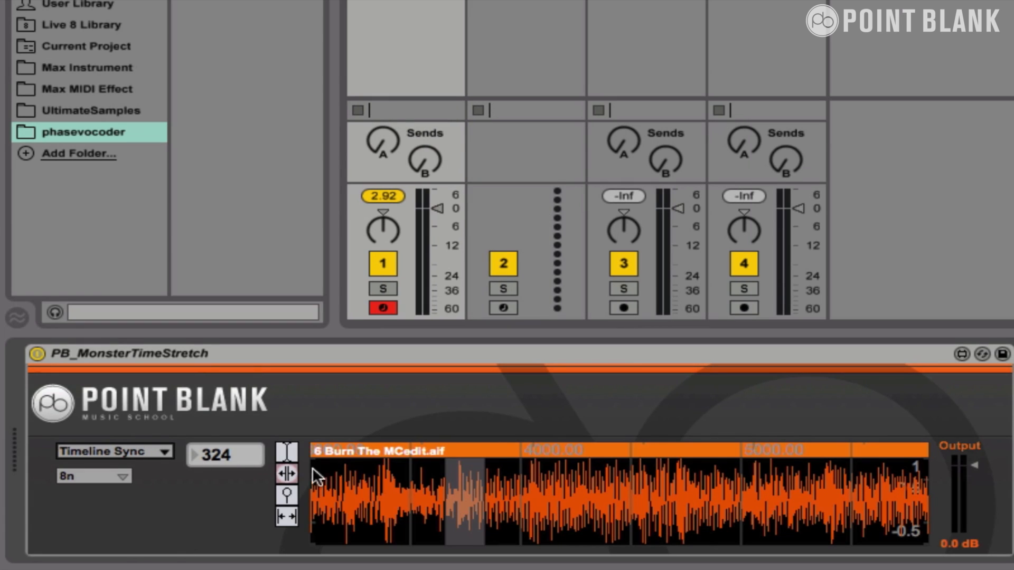
pyautogui.press('space')
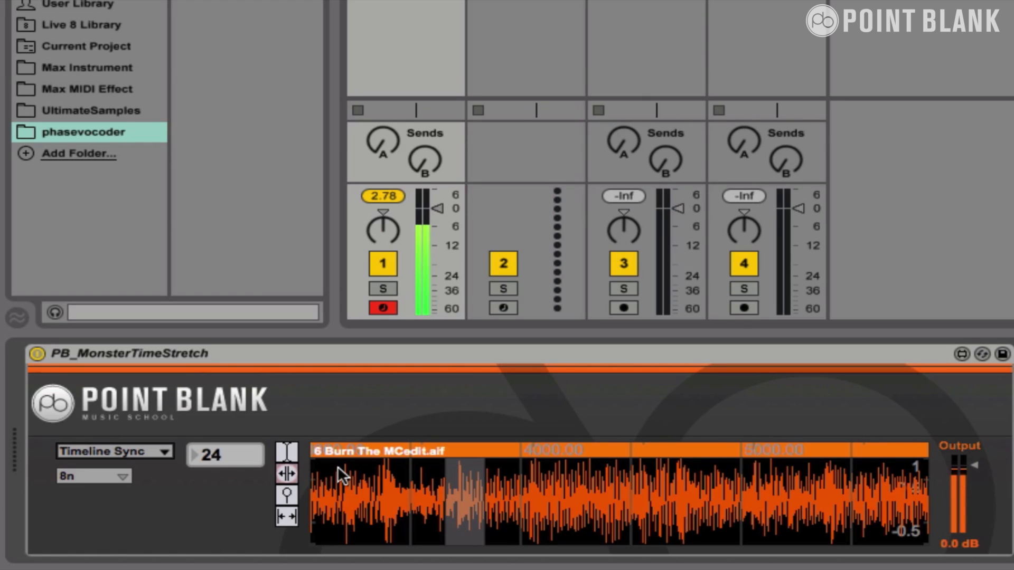
# Try the sync note values 16n and 2n, and set the Timeline Sync rate to 32n
pyautogui.click(108, 476)
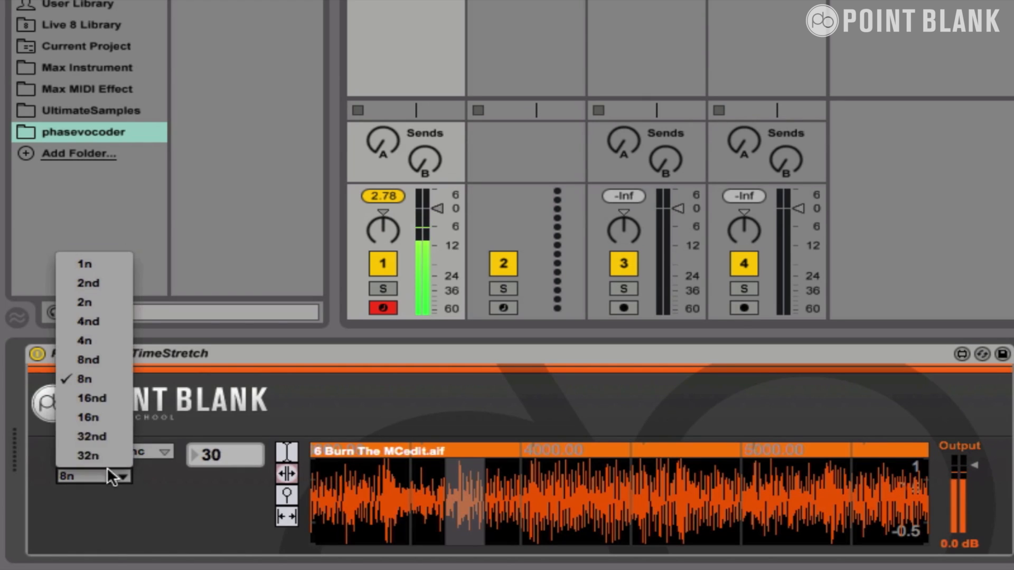
pyautogui.click(103, 417)
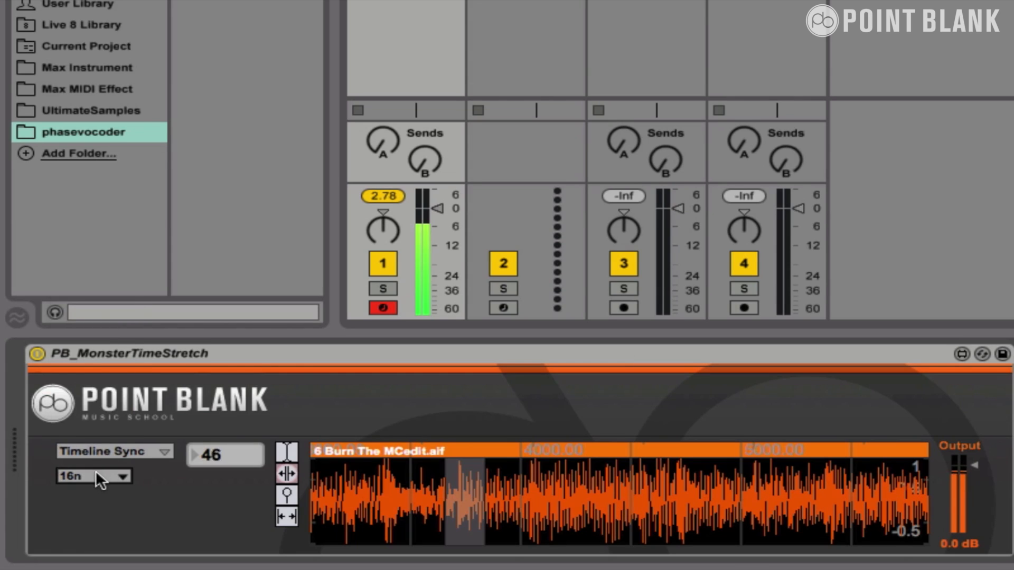
pyautogui.click(96, 472)
pyautogui.click(97, 295)
pyautogui.click(91, 472)
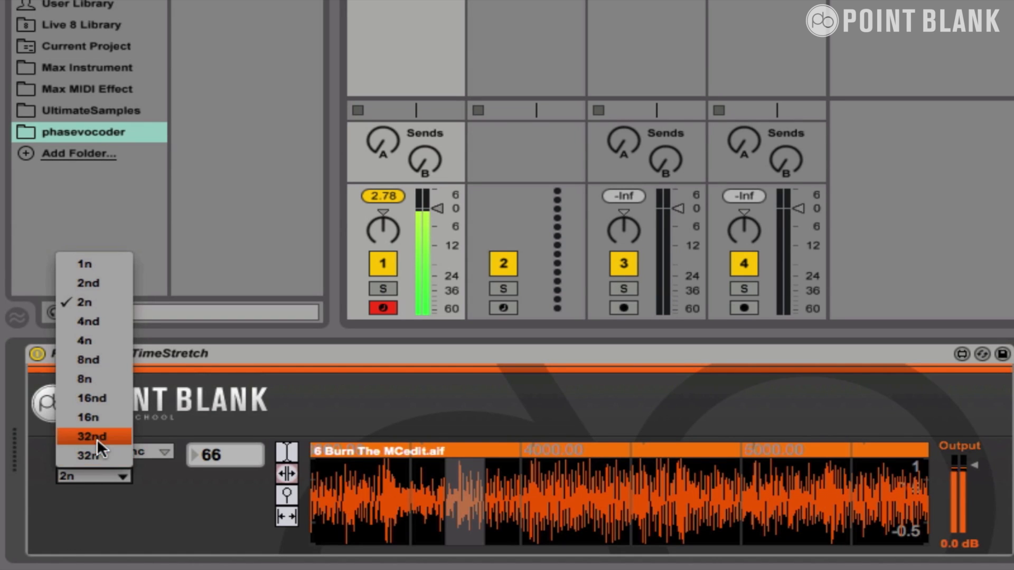
pyautogui.click(98, 453)
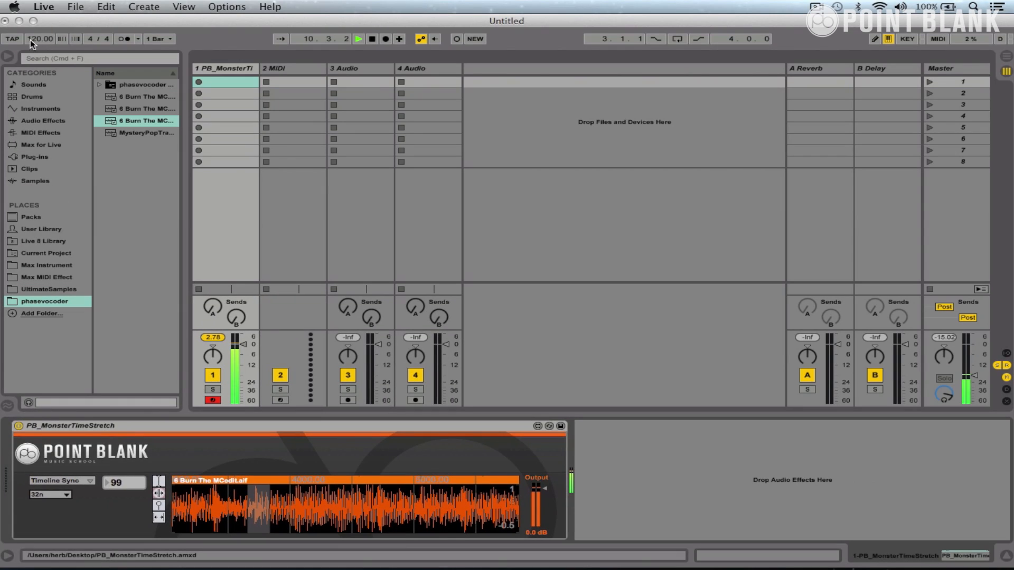
# Try a song tempo of 100 BPM and restore it to 120 BPM
pyautogui.click(32, 39)
pyautogui.write('100')
pyautogui.press('Return')
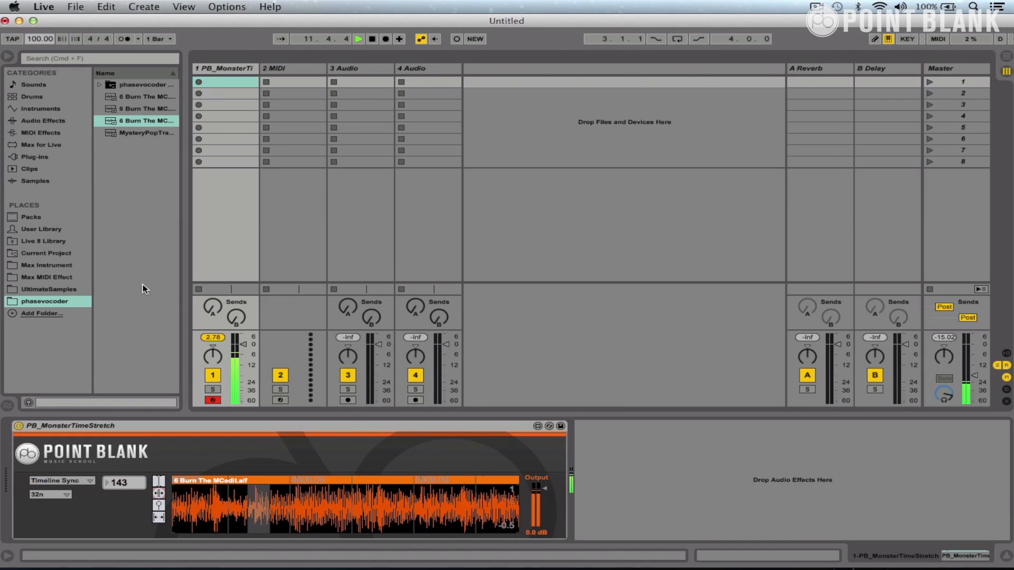
pyautogui.click(37, 40)
pyautogui.write('120')
pyautogui.press('Return')
# Set the device's Timeline Sync rate to 4n
pyautogui.click(55, 499)
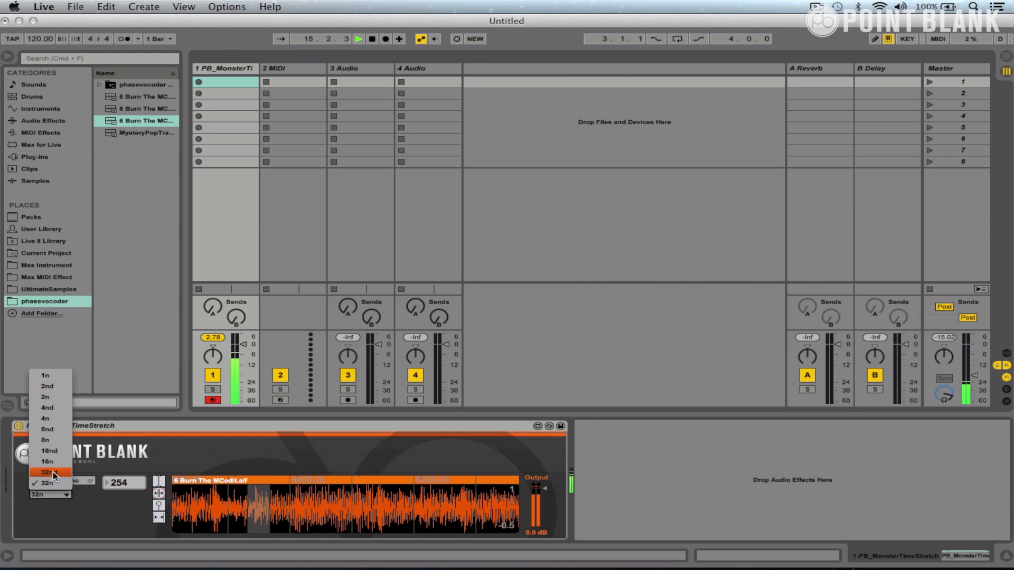
pyautogui.click(50, 420)
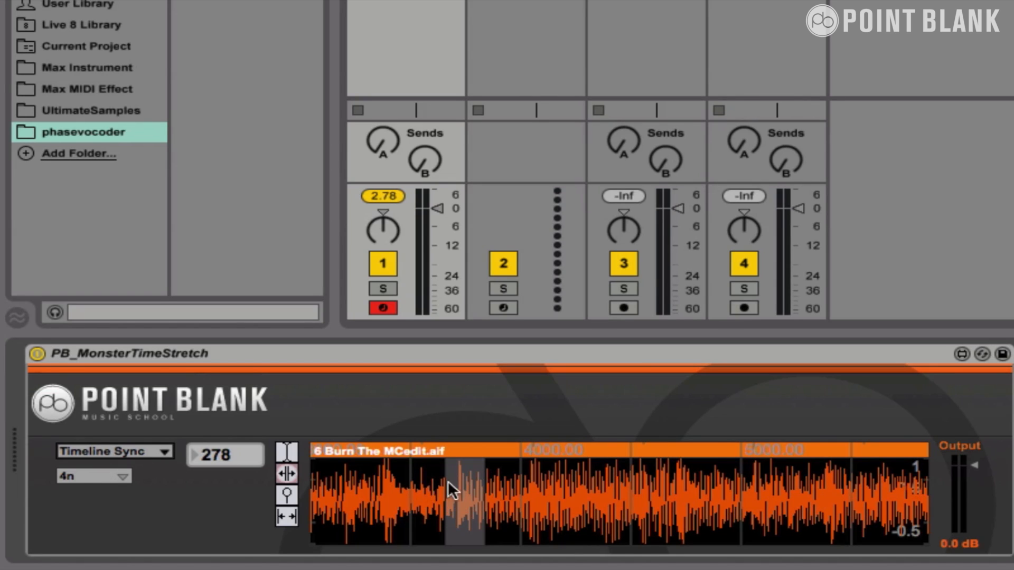
# Switch the device to MIDI Trigger and select the whole sample in the waveform
pyautogui.click(94, 452)
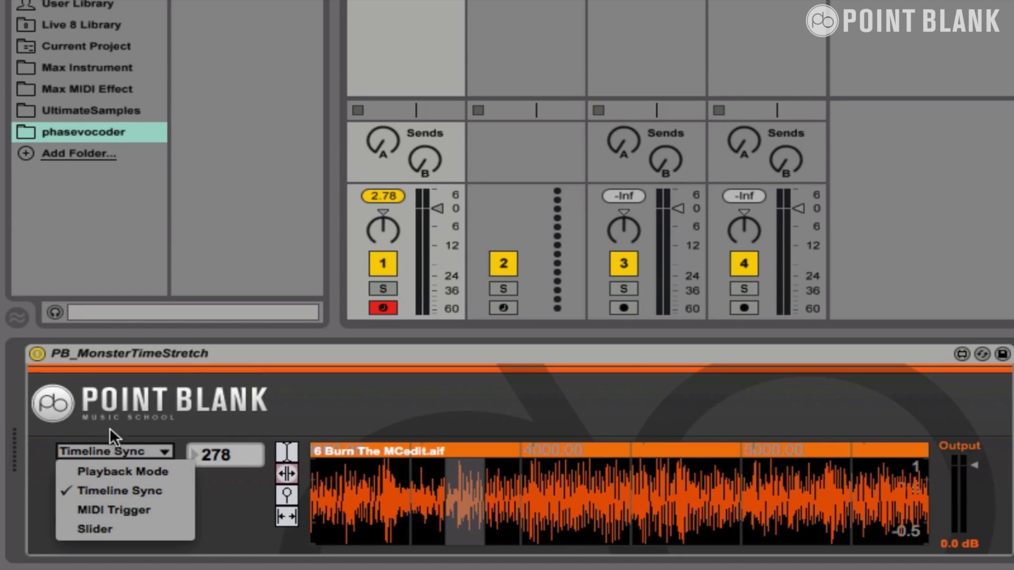
pyautogui.click(114, 508)
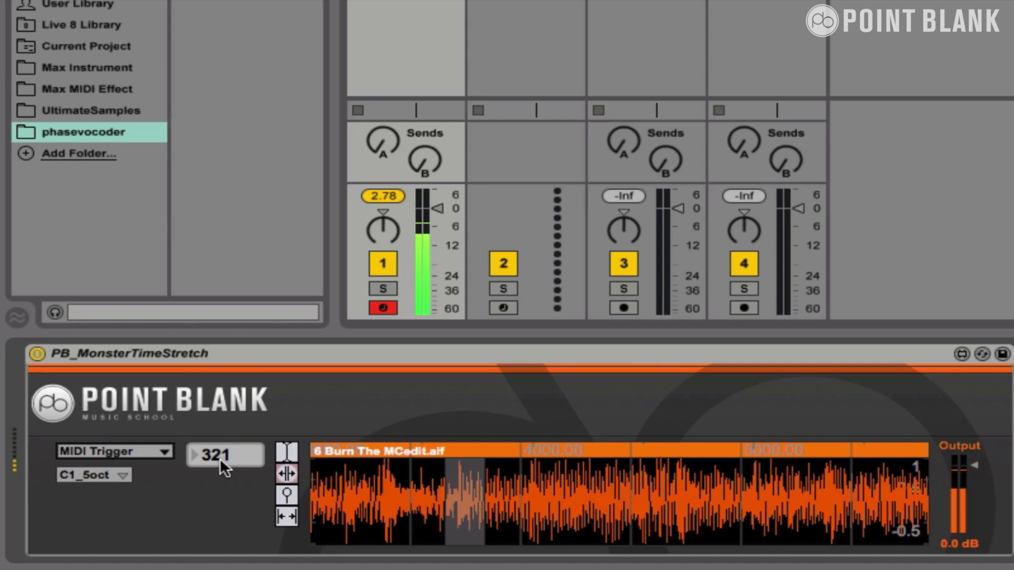
pyautogui.click(287, 515)
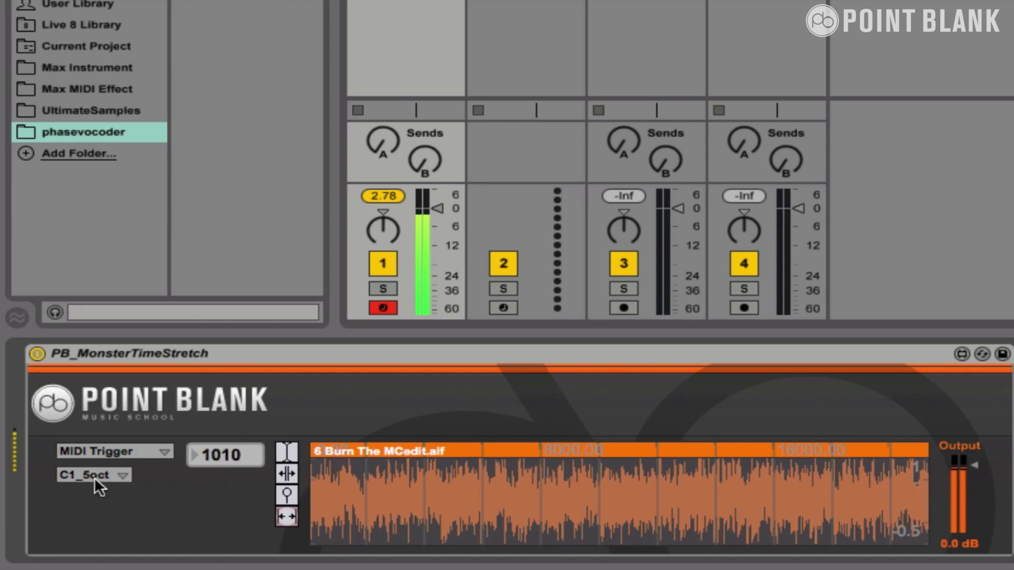
# Try C-2 as the MIDI trigger key range, and set the range to C3_1oct
pyautogui.click(116, 473)
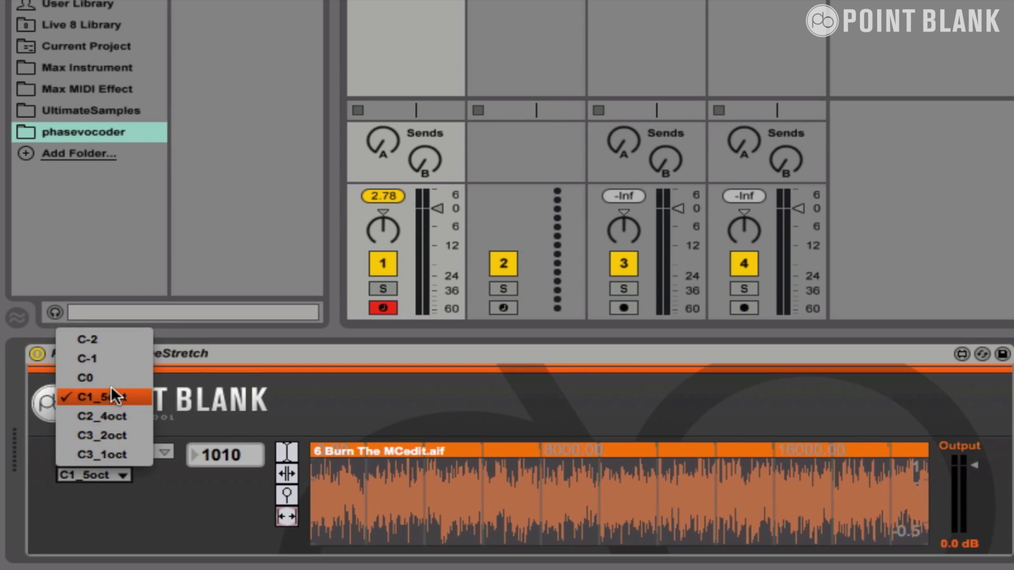
pyautogui.click(109, 341)
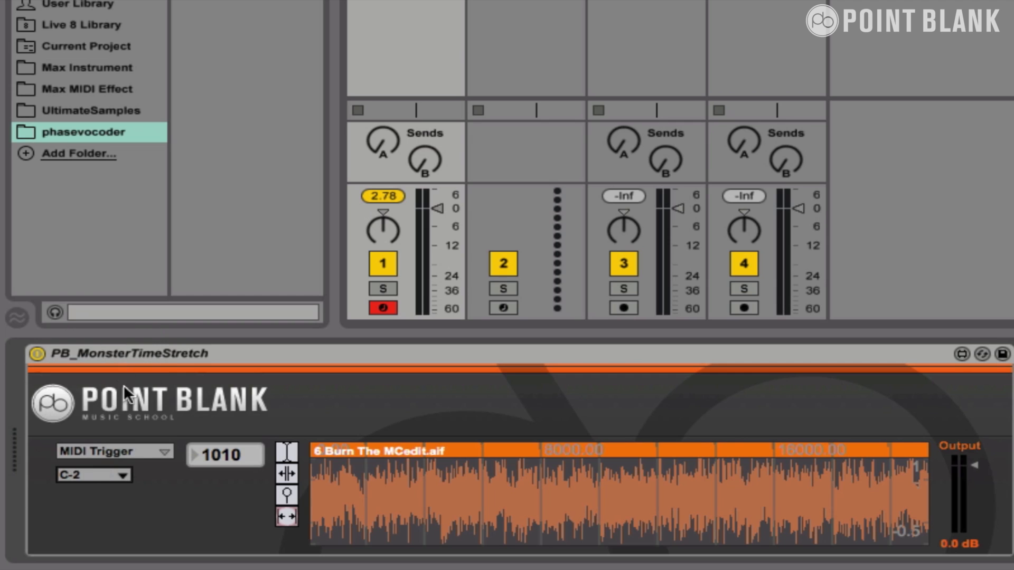
pyautogui.click(96, 474)
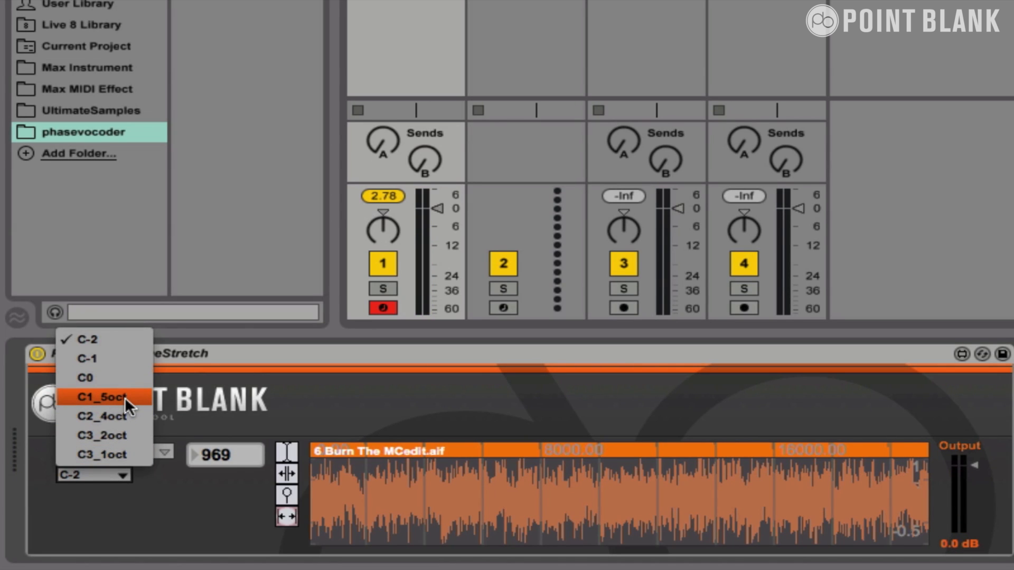
pyautogui.click(106, 457)
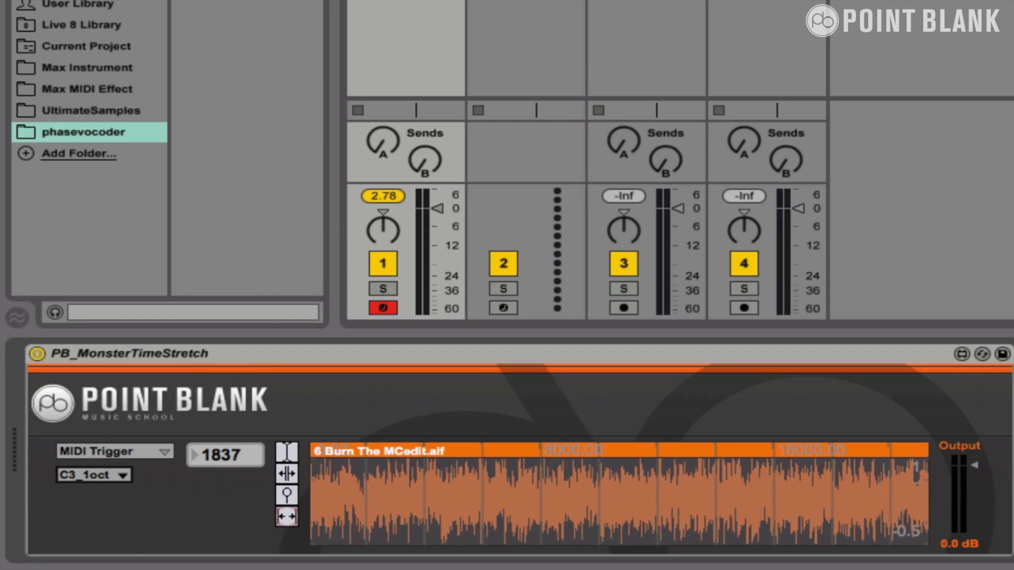
# Switch the device to Slider mode and scrub through the sample up to a Slider value of 92
pyautogui.click(110, 448)
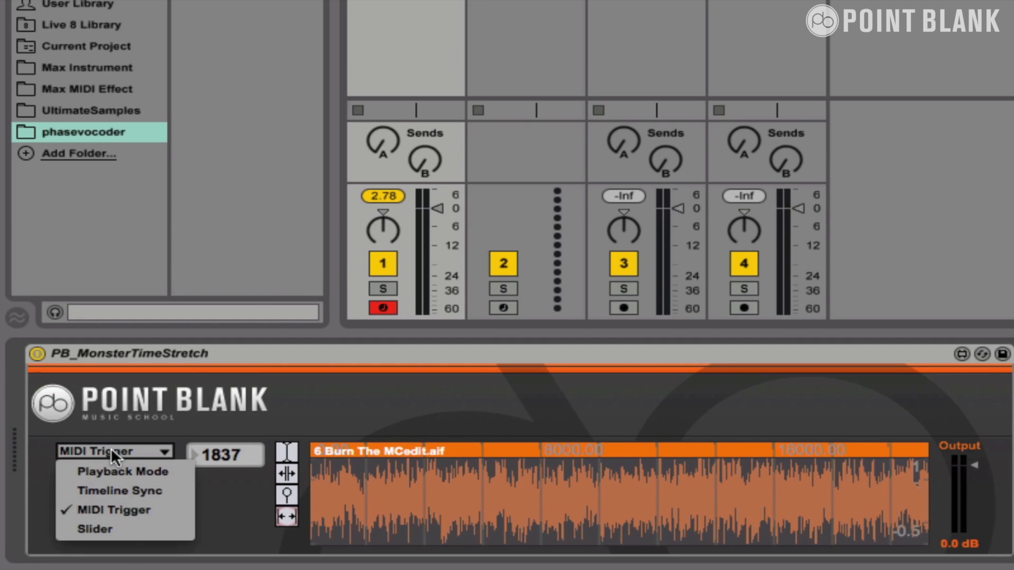
pyautogui.click(125, 528)
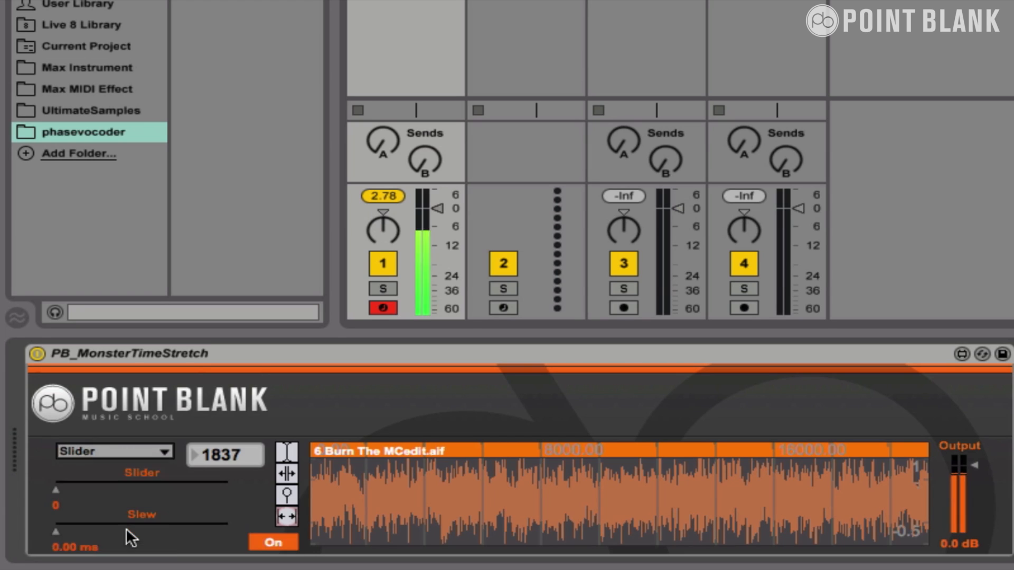
pyautogui.click(61, 489)
pyautogui.moveTo(61, 489)
pyautogui.mouseDown()
pyautogui.moveTo(172, 481)
pyautogui.moveTo(90, 477)
pyautogui.moveTo(79, 480)
pyautogui.moveTo(201, 481)
pyautogui.moveTo(166, 481)
pyautogui.mouseUp()
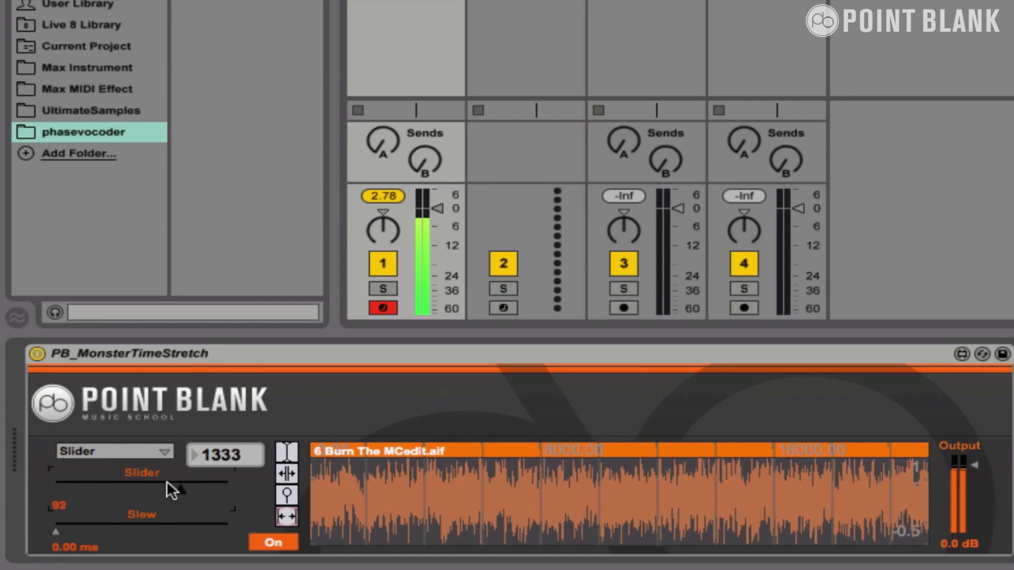
# Scrub selected regions of about 4100 to 4800 ms and 12,000 to 13,400 ms with the Slider, leaving it at 70
pyautogui.click(281, 452)
pyautogui.moveTo(428, 498); pyautogui.dragTo(448, 499)
pyautogui.moveTo(164, 487)
pyautogui.mouseDown()
pyautogui.moveTo(117, 490)
pyautogui.moveTo(161, 508)
pyautogui.moveTo(212, 506)
pyautogui.moveTo(141, 498)
pyautogui.moveTo(157, 508)
pyautogui.moveTo(188, 499)
pyautogui.mouseUp()
pyautogui.moveTo(657, 479); pyautogui.dragTo(698, 481)
pyautogui.moveTo(197, 482)
pyautogui.mouseDown()
pyautogui.moveTo(103, 483)
pyautogui.moveTo(200, 493)
pyautogui.moveTo(92, 496)
pyautogui.moveTo(151, 486)
pyautogui.mouseUp()
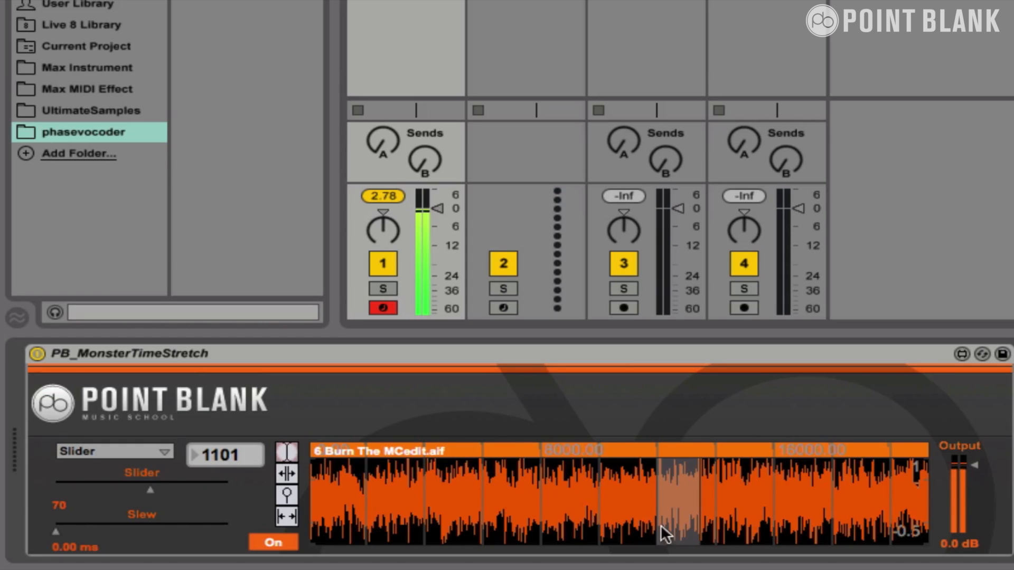
# Shift the loop region toward the end of the sample's waveform
pyautogui.click(291, 472)
pyautogui.moveTo(679, 516); pyautogui.dragTo(788, 523)
# Lower the device's Slider to 31 and activate the waveform's zoom tool
pyautogui.click(132, 492)
pyautogui.moveTo(130, 494)
pyautogui.mouseDown()
pyautogui.moveTo(112, 493)
pyautogui.moveTo(137, 499)
pyautogui.moveTo(94, 495)
pyautogui.moveTo(207, 506)
pyautogui.moveTo(109, 496)
pyautogui.moveTo(119, 521)
pyautogui.moveTo(105, 522)
pyautogui.moveTo(160, 532)
pyautogui.moveTo(114, 508)
pyautogui.moveTo(142, 531)
pyautogui.moveTo(176, 491)
pyautogui.moveTo(97, 480)
pyautogui.mouseUp()
pyautogui.click(288, 496)
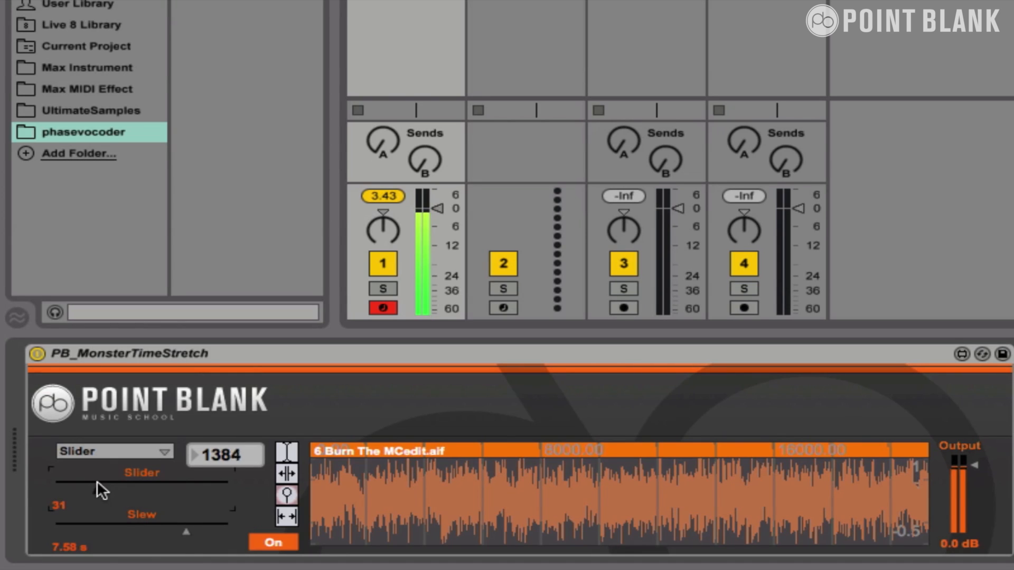
# Set the device's Slew to 8.10 s and jump the Slider between distant positions, including 101, leaving it at 127
pyautogui.moveTo(189, 533); pyautogui.dragTo(194, 528)
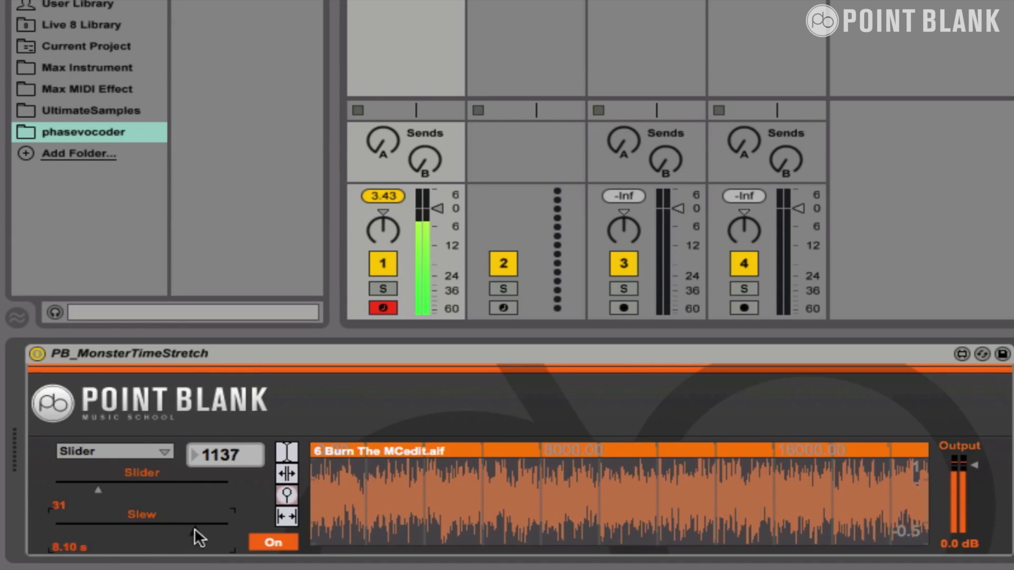
pyautogui.click(192, 485)
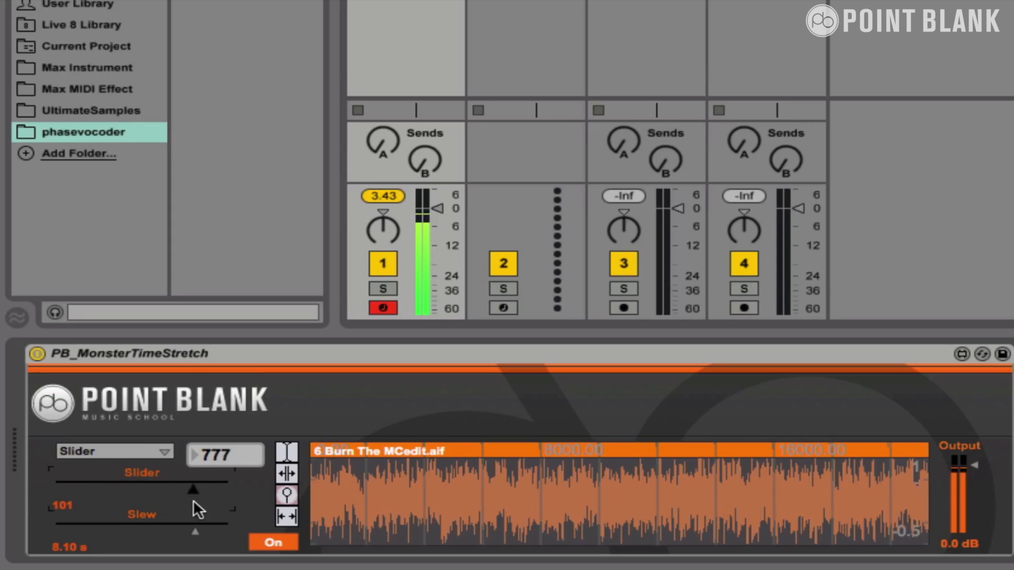
pyautogui.click(103, 485)
pyautogui.click(226, 485)
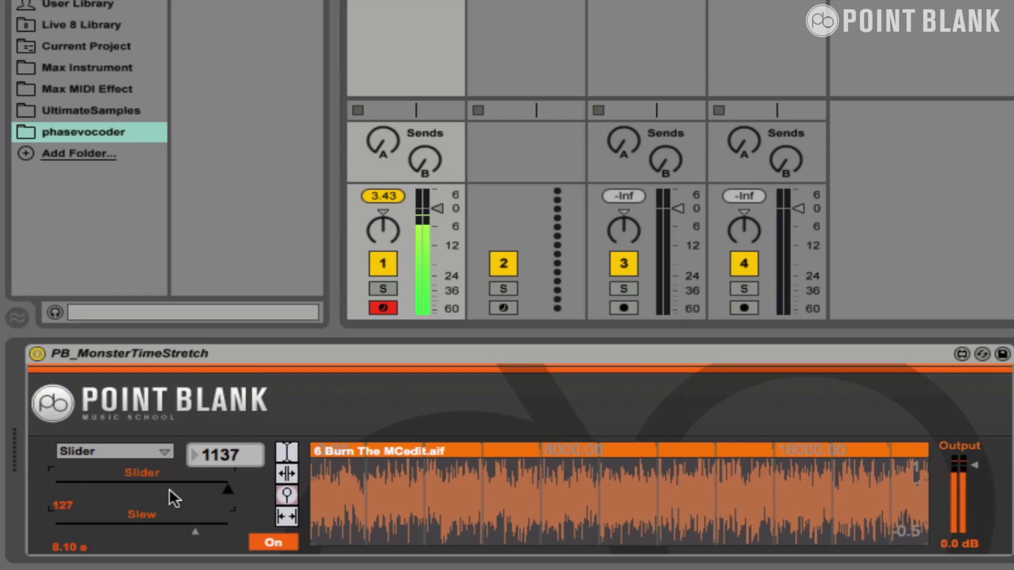
# Shorten the device's Slew to 986 ms and move the Slider to 68
pyautogui.moveTo(191, 521); pyautogui.dragTo(74, 525)
pyautogui.click(147, 485)
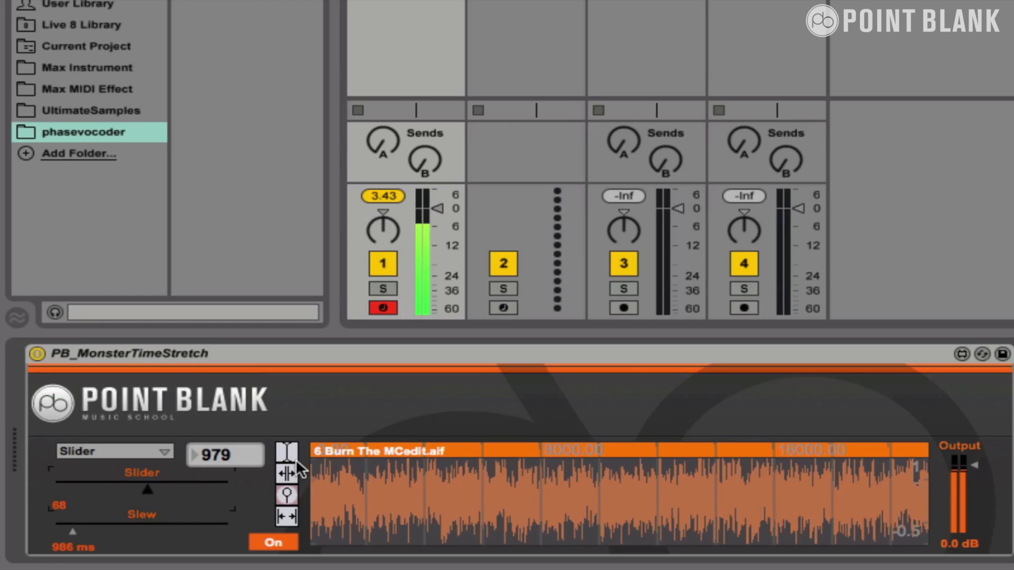
# Adjust the device's numeric value beside the mode selector to 1412 and switch playback off
pyautogui.moveTo(208, 455); pyautogui.dragTo(313, 1)
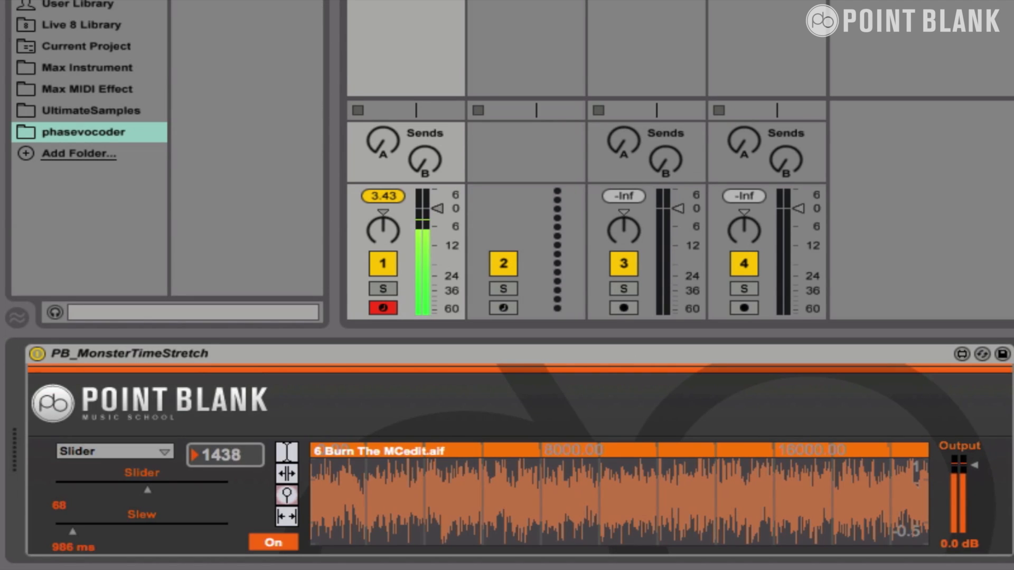
pyautogui.moveTo(224, 455); pyautogui.dragTo(225, 465)
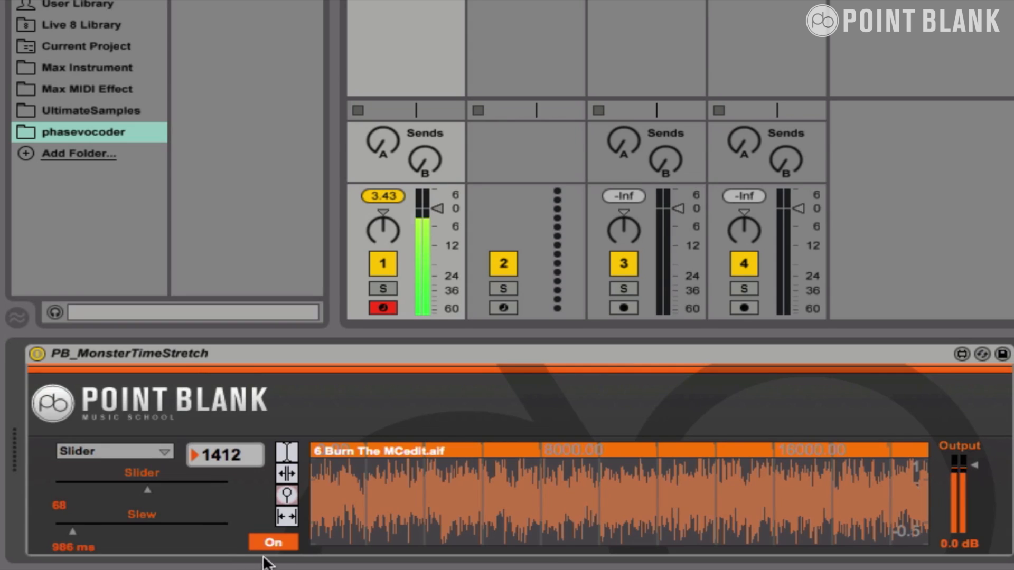
pyautogui.click(272, 543)
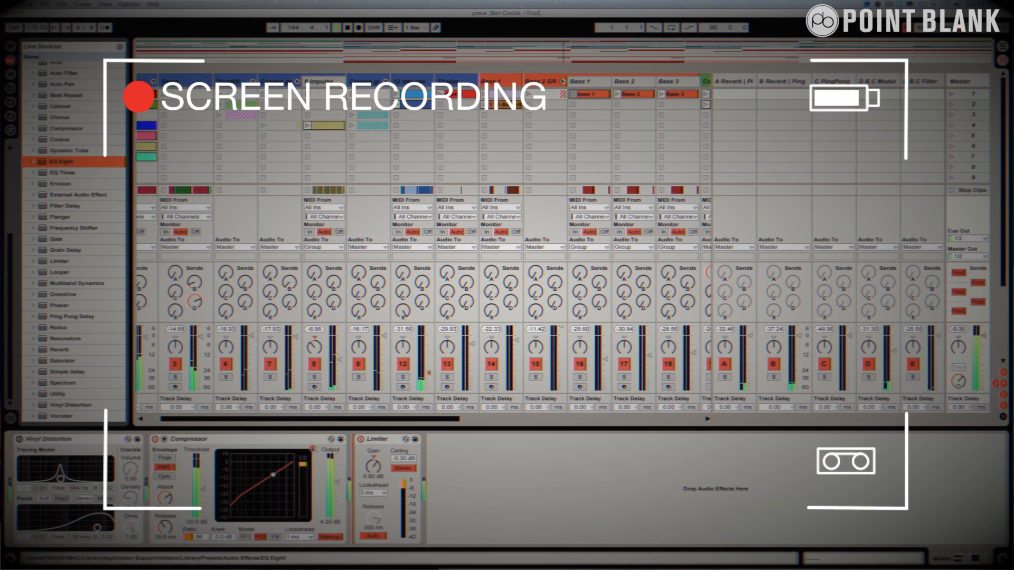
# Insert an EQ Eight between the Compressor and the Limiter and boost its second band by about 13.3 dB near 225 Hz
pyautogui.moveTo(340, 480); pyautogui.dragTo(359, 478)
pyautogui.moveTo(499, 486); pyautogui.dragTo(474, 454)
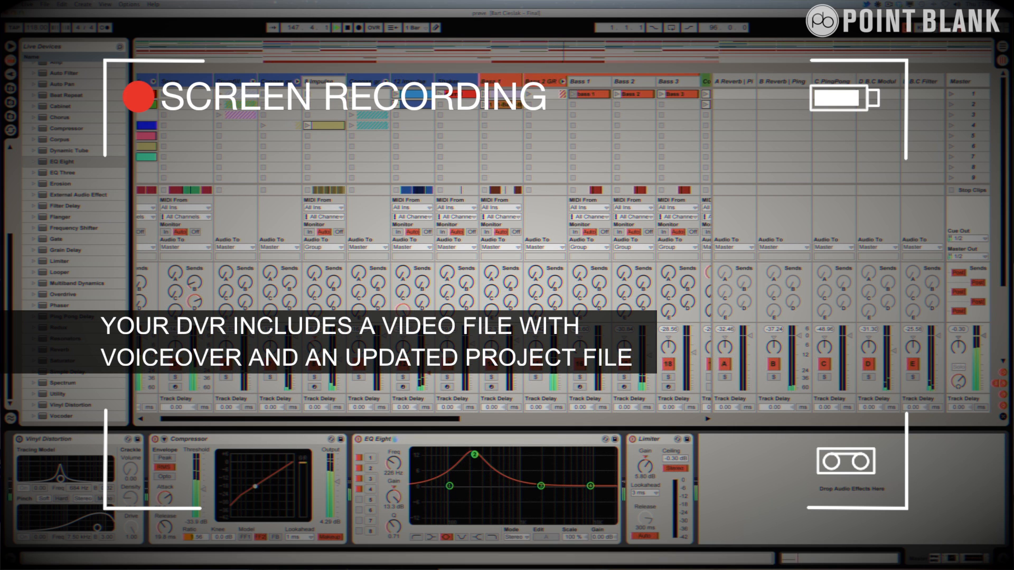